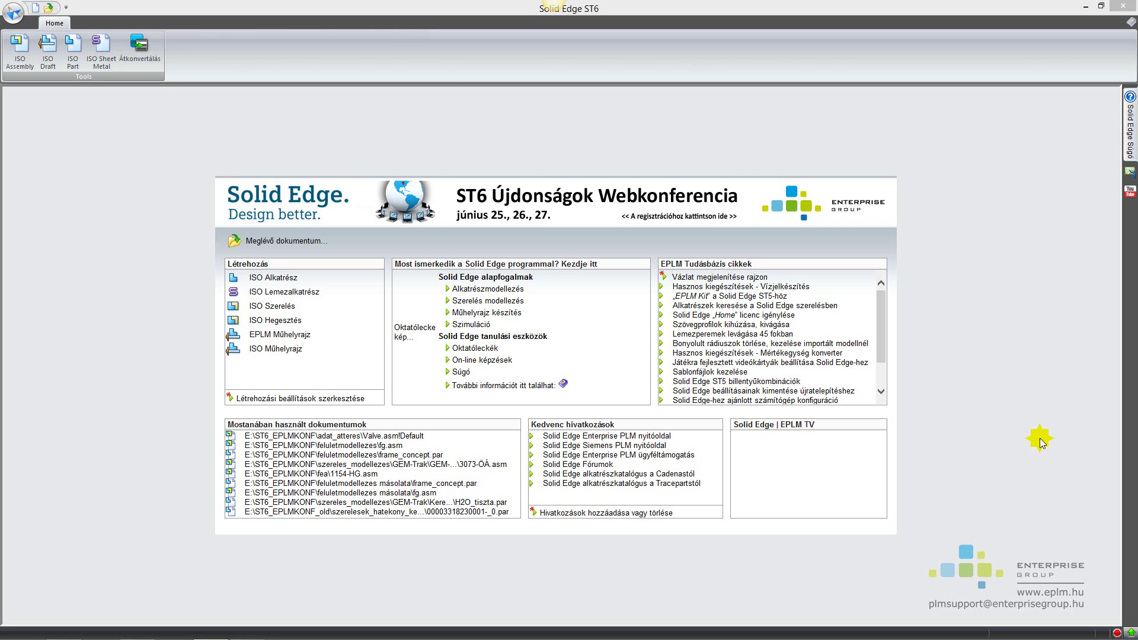
# Launch the SolidWorks Data Migration tool from the Windows 8 Start screen.
pyautogui.press('super')
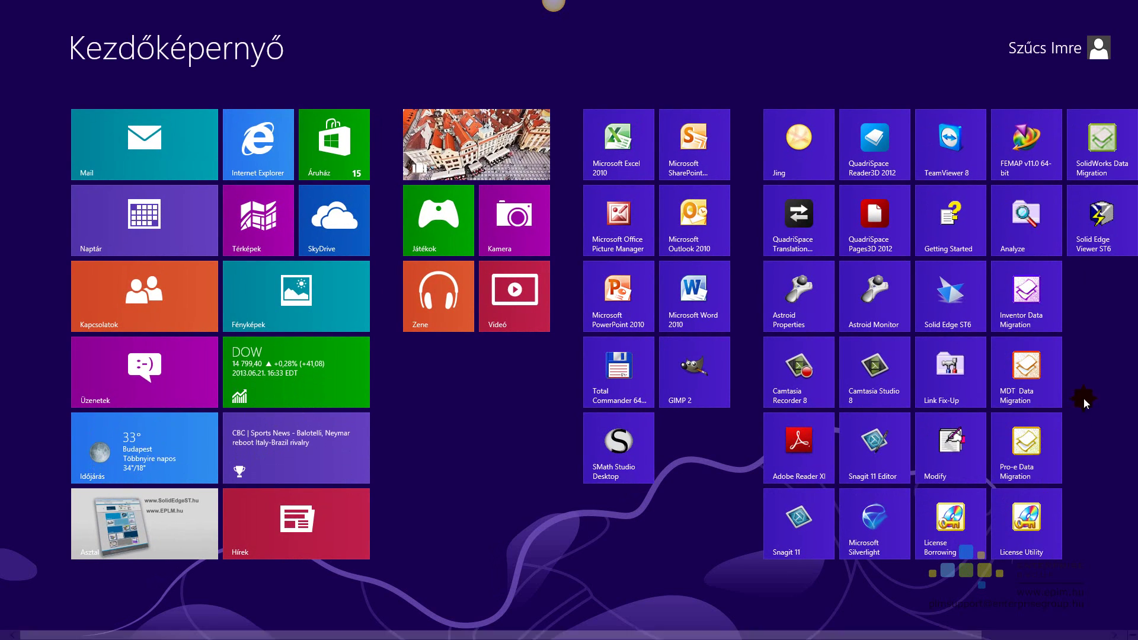
pyautogui.scroll(-2, 1082, 399)
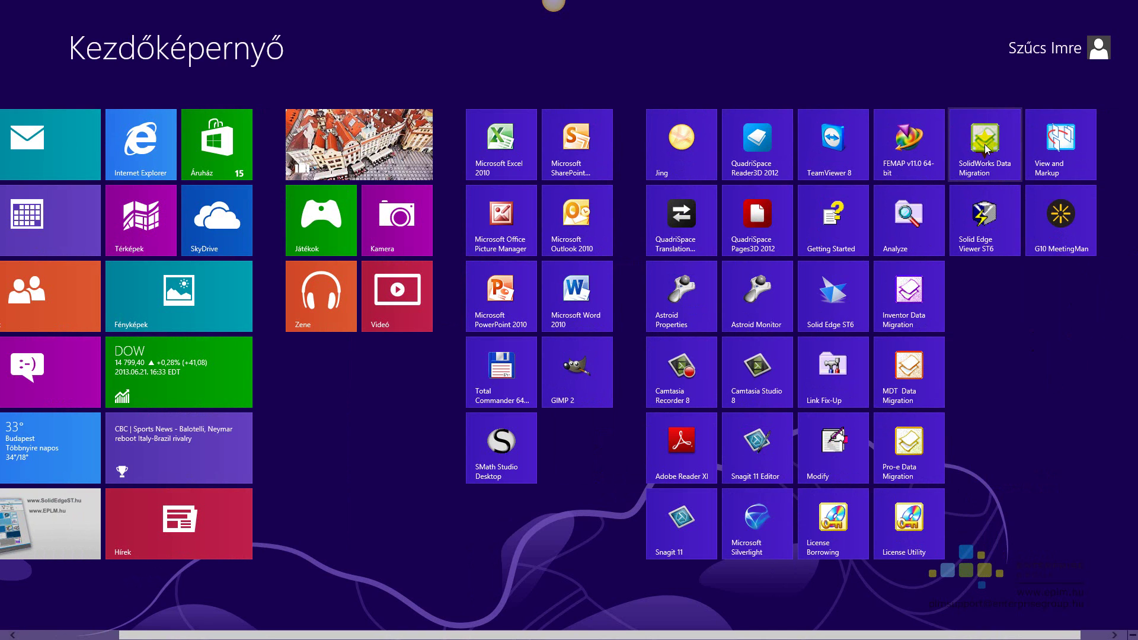
pyautogui.click(987, 149)
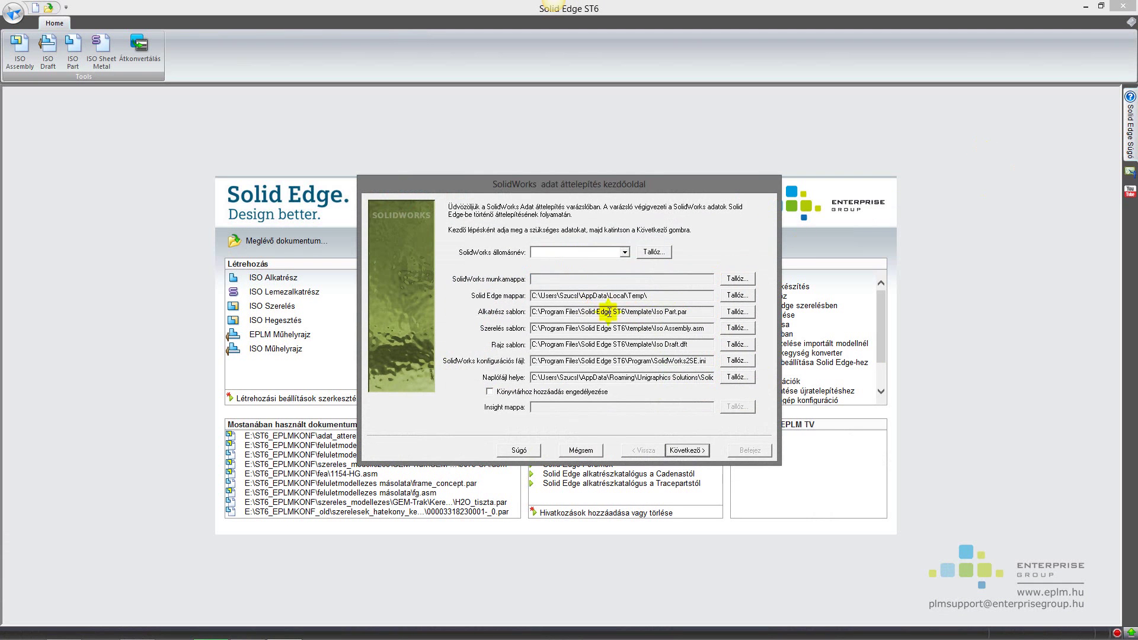
# Review the working folder, part/assembly/draft template, config file and log file paths, leaving them unchanged.
pyautogui.moveTo(648, 295); pyautogui.dragTo(532, 295)
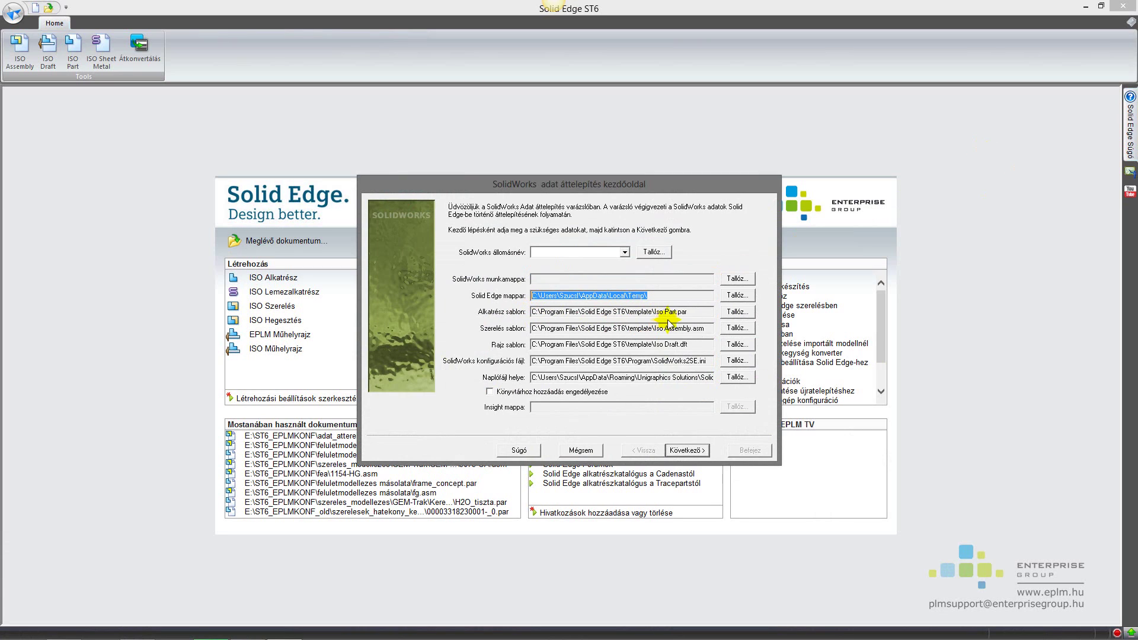
pyautogui.moveTo(686, 312); pyautogui.dragTo(531, 312)
pyautogui.moveTo(705, 327); pyautogui.dragTo(600, 337)
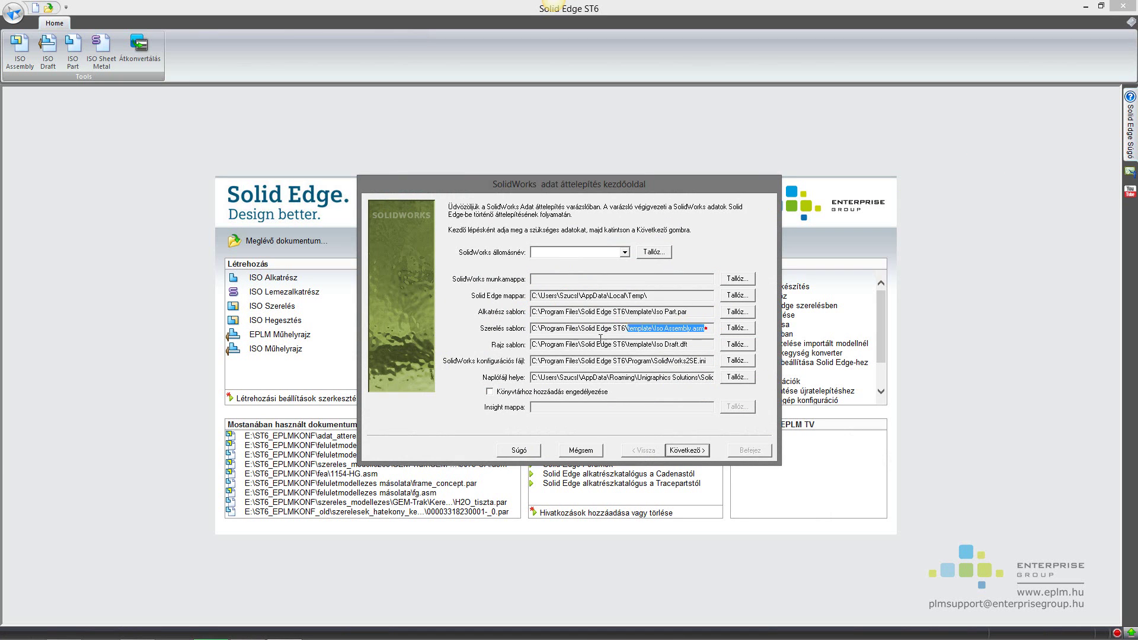
pyautogui.moveTo(706, 345); pyautogui.dragTo(532, 345)
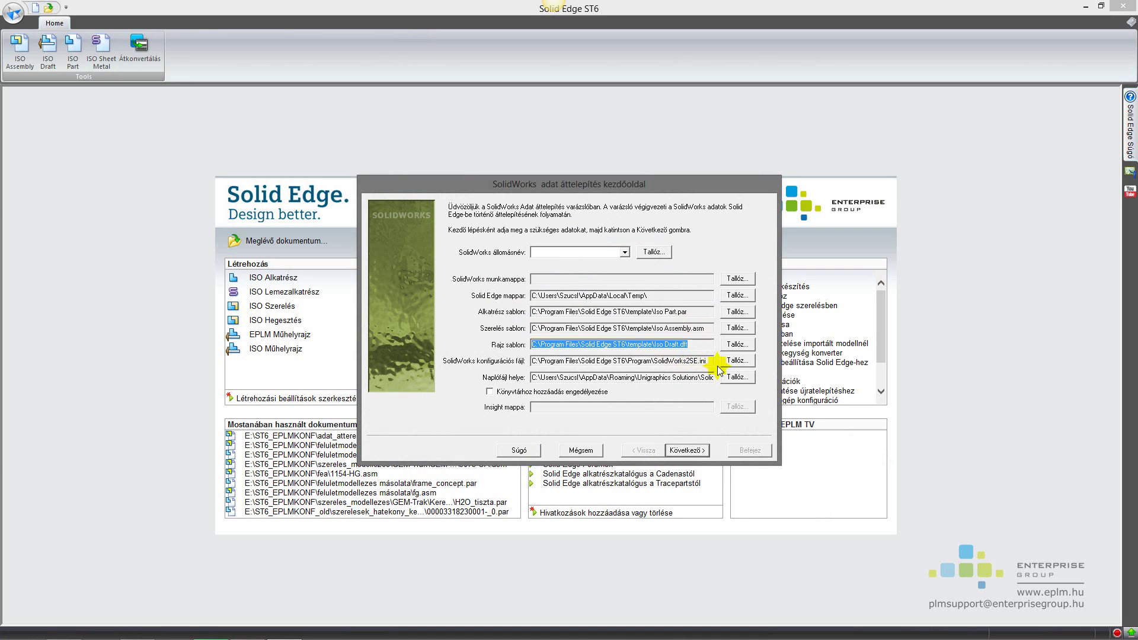
pyautogui.moveTo(707, 361); pyautogui.dragTo(532, 361)
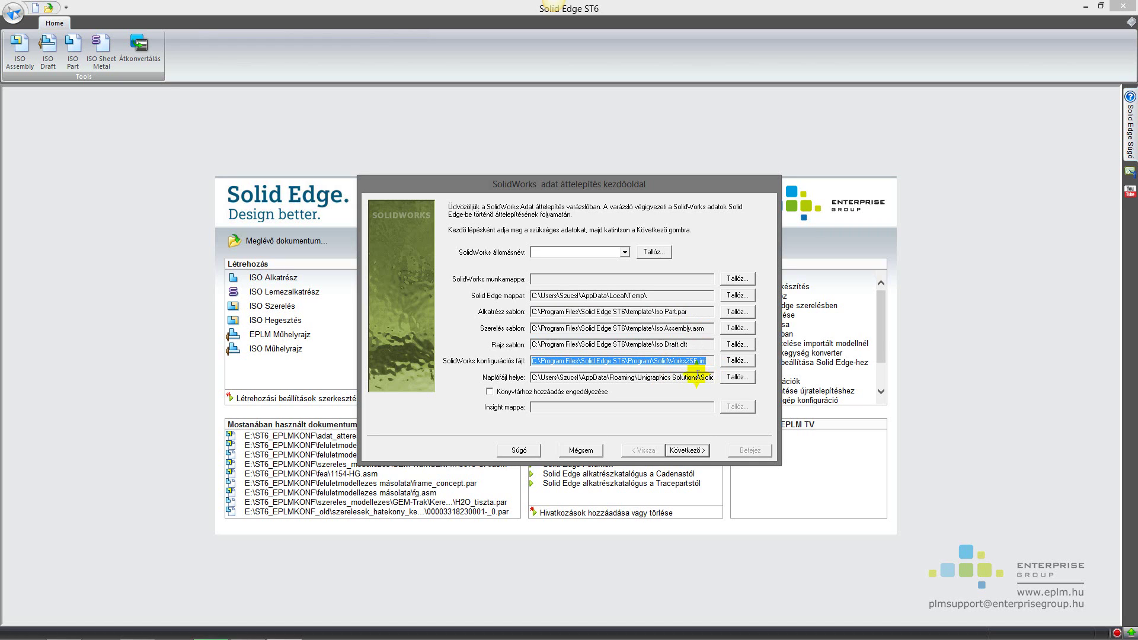
pyautogui.moveTo(697, 377); pyautogui.dragTo(532, 378)
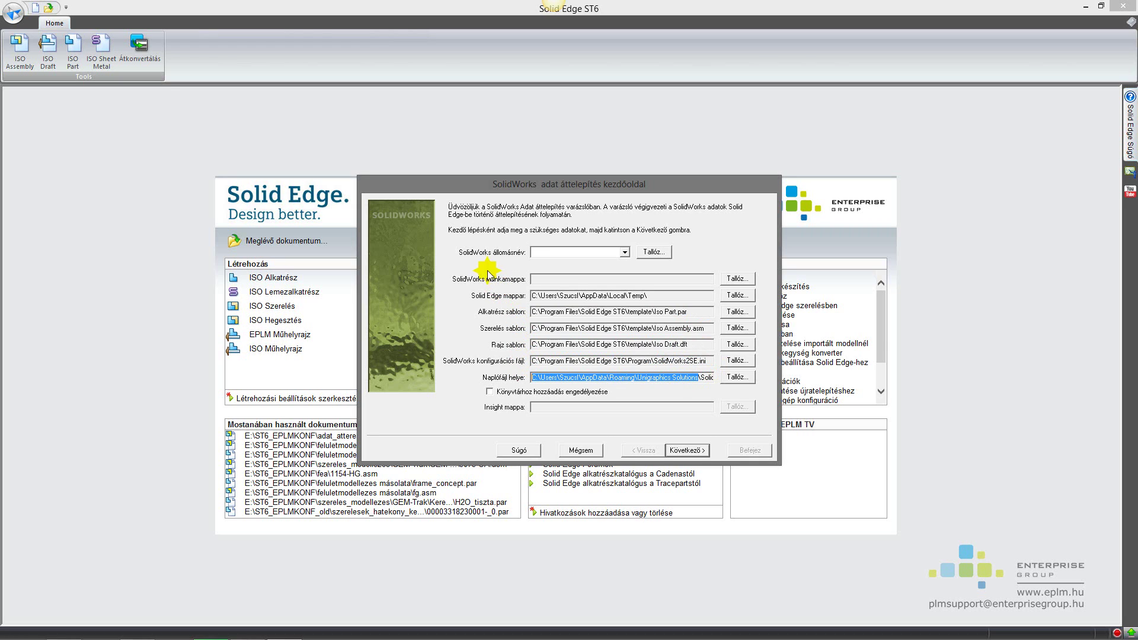
# Check the workspace browser and host-name list, then cancel the migration wizard without migrating.
pyautogui.click(738, 279)
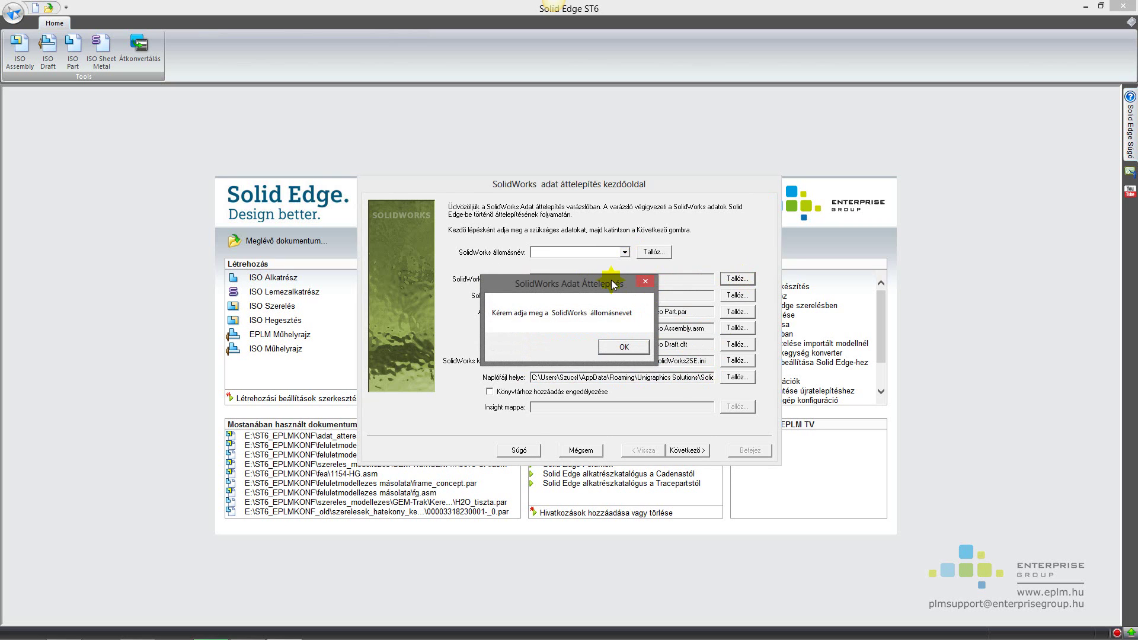
pyautogui.moveTo(613, 285); pyautogui.dragTo(616, 334)
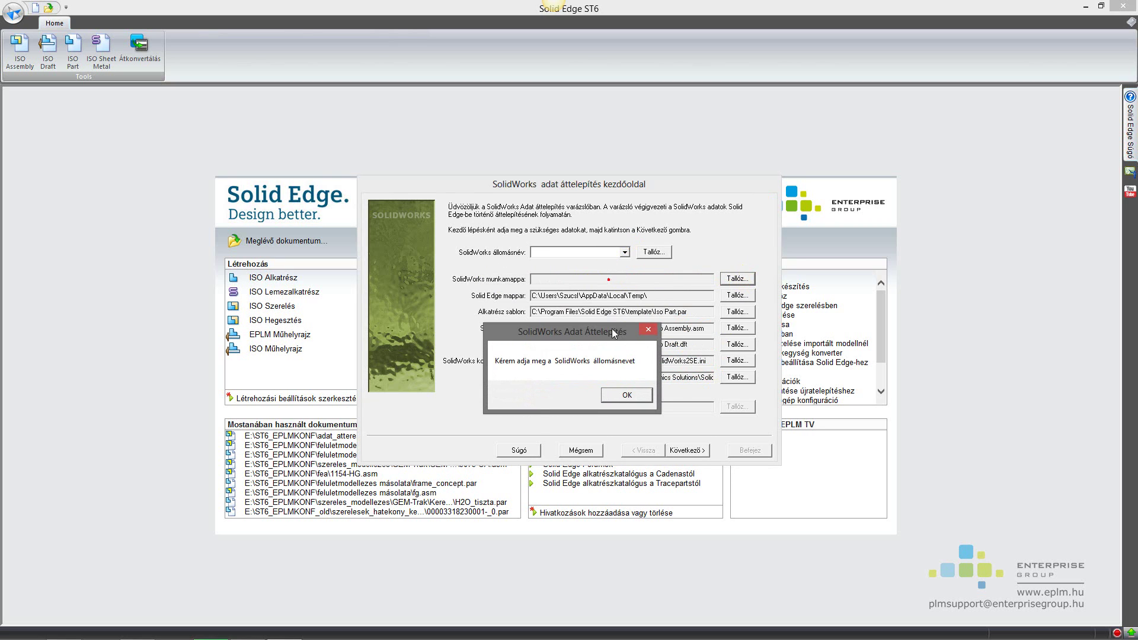
pyautogui.click(615, 397)
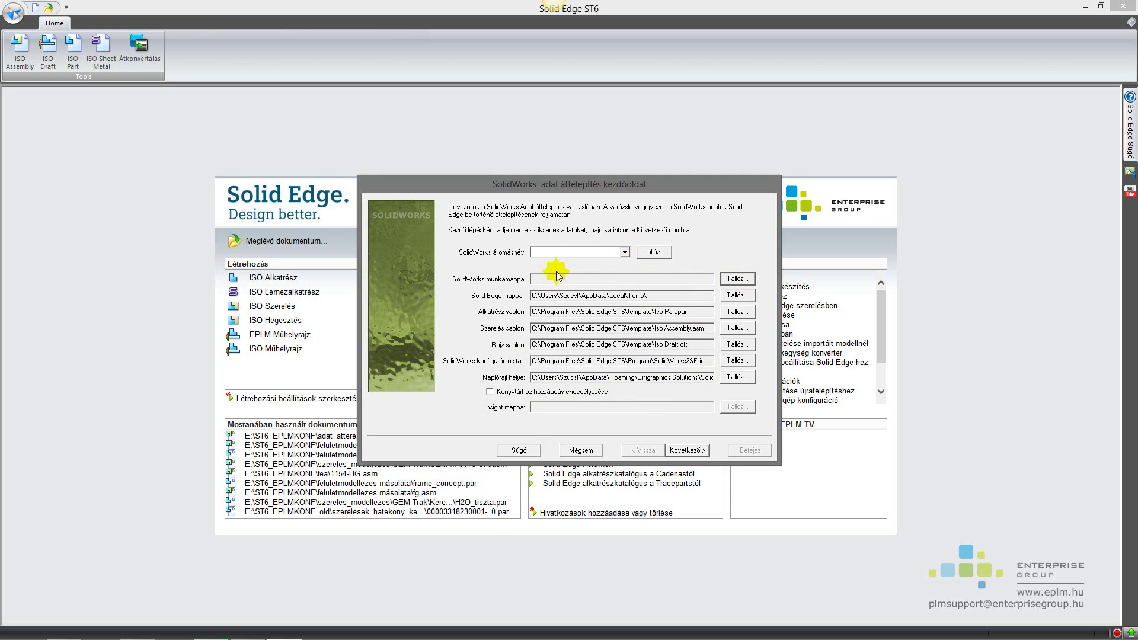
pyautogui.click(628, 252)
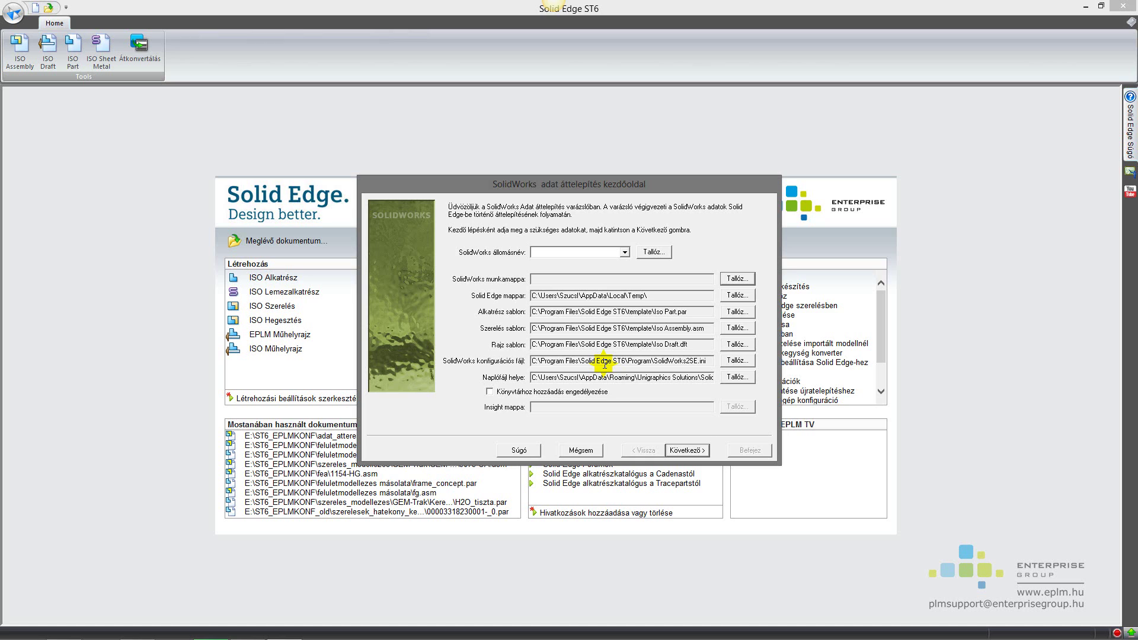
pyautogui.click(581, 450)
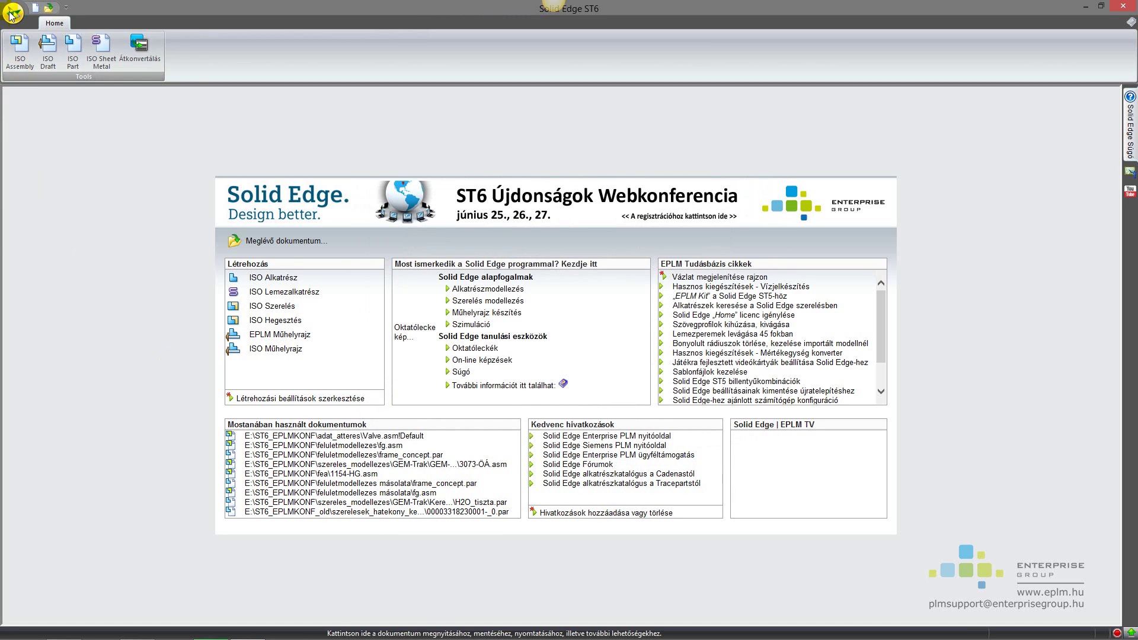
# Open Valve.asm from recent documents, orbit the view and select the valve knob.
pyautogui.click(10, 14)
pyautogui.moveTo(87, 82)
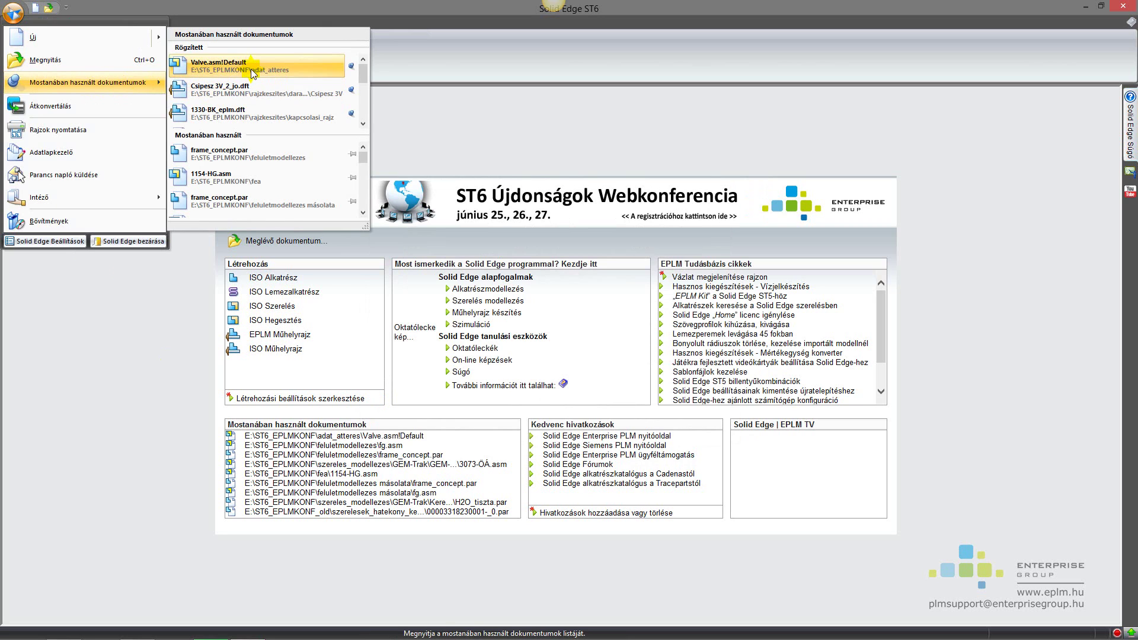
pyautogui.click(253, 69)
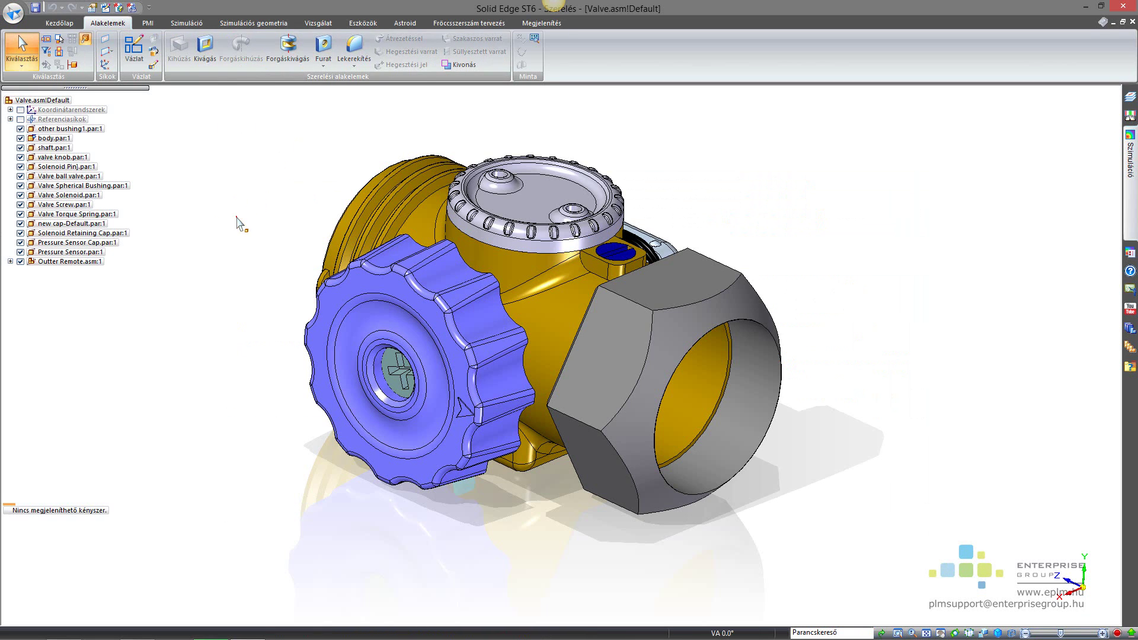
pyautogui.moveTo(260, 230)
pyautogui.mouseDown(button='middle')
pyautogui.moveTo(274, 157)
pyautogui.moveTo(252, 218)
pyautogui.mouseUp(button='middle')
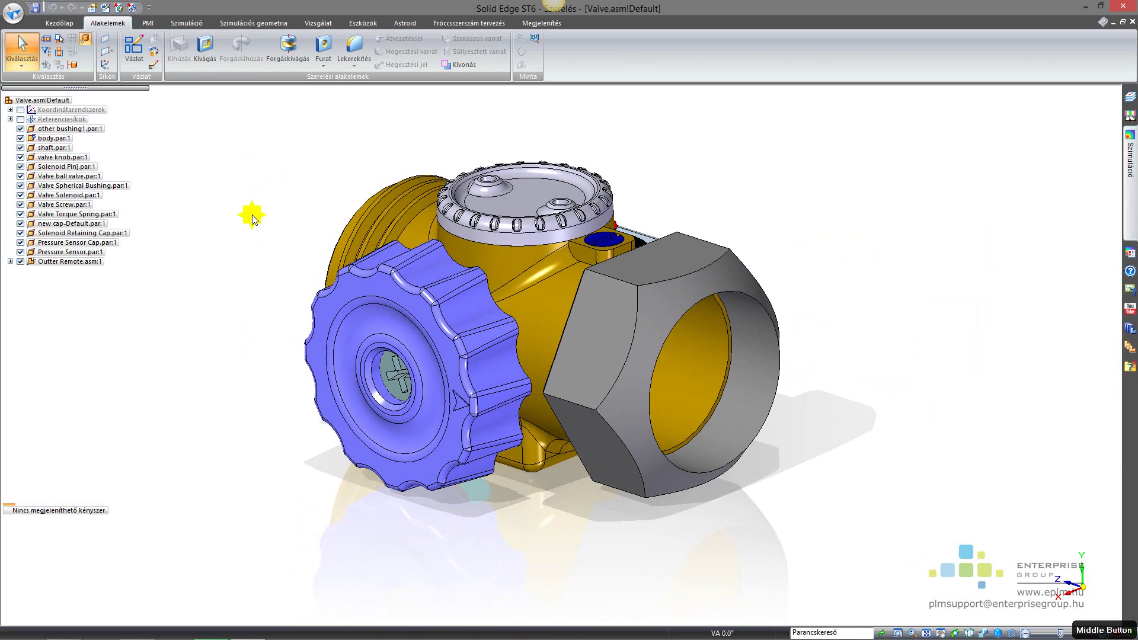
pyautogui.click(59, 23)
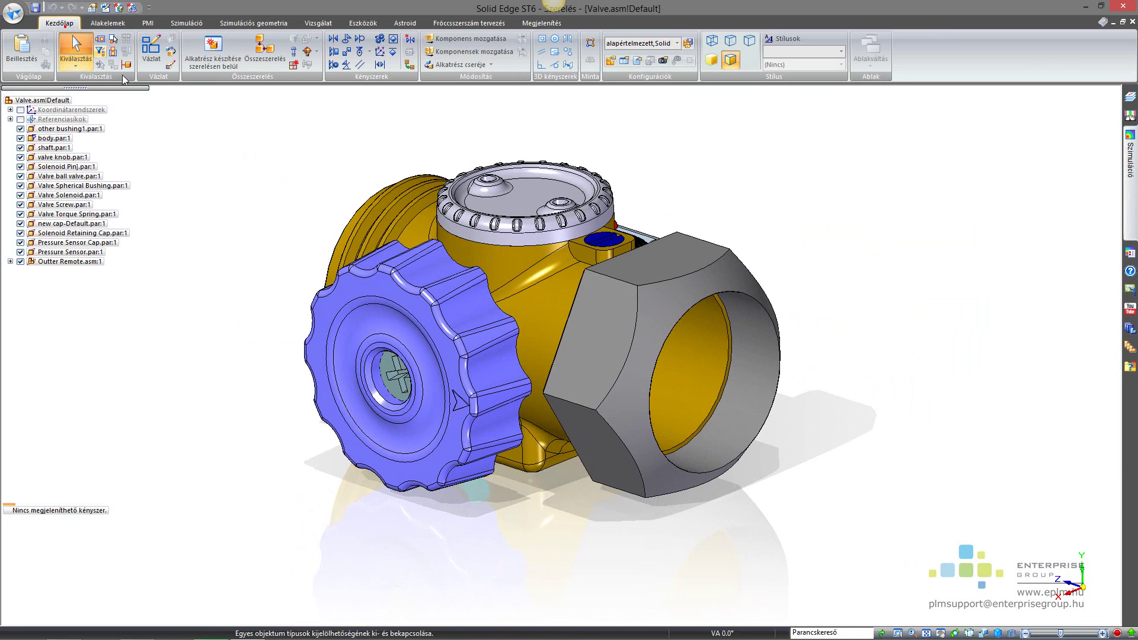
pyautogui.click(320, 373)
# Edit valve knob.par in place and expand its countersunk hole feature to inspect Furat 1.
pyautogui.doubleClick(319, 366)
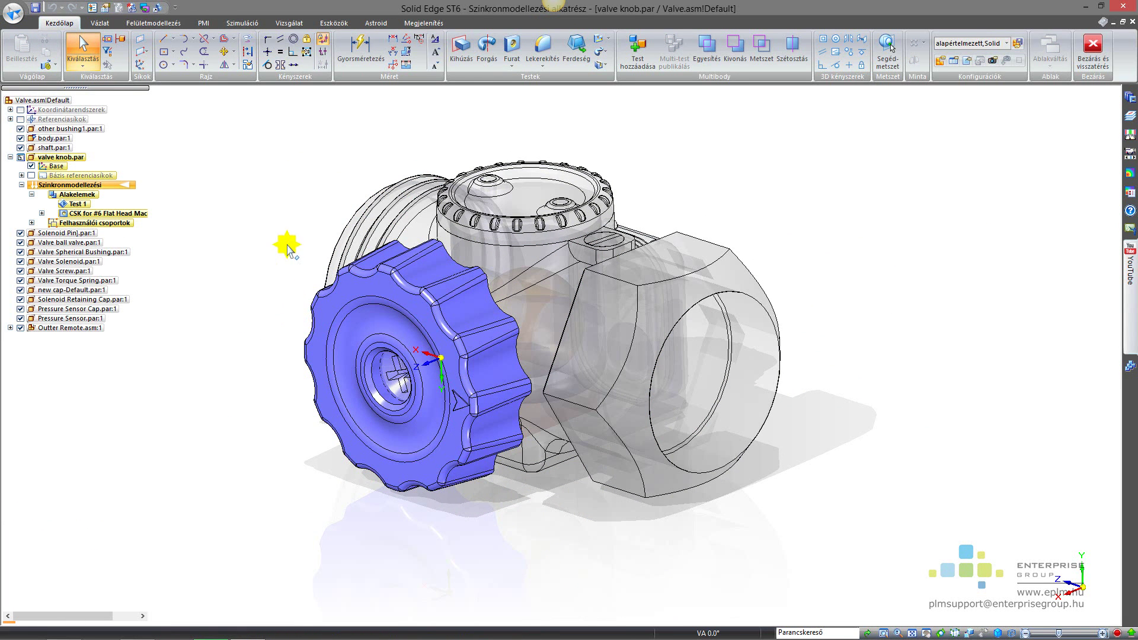
pyautogui.click(89, 214)
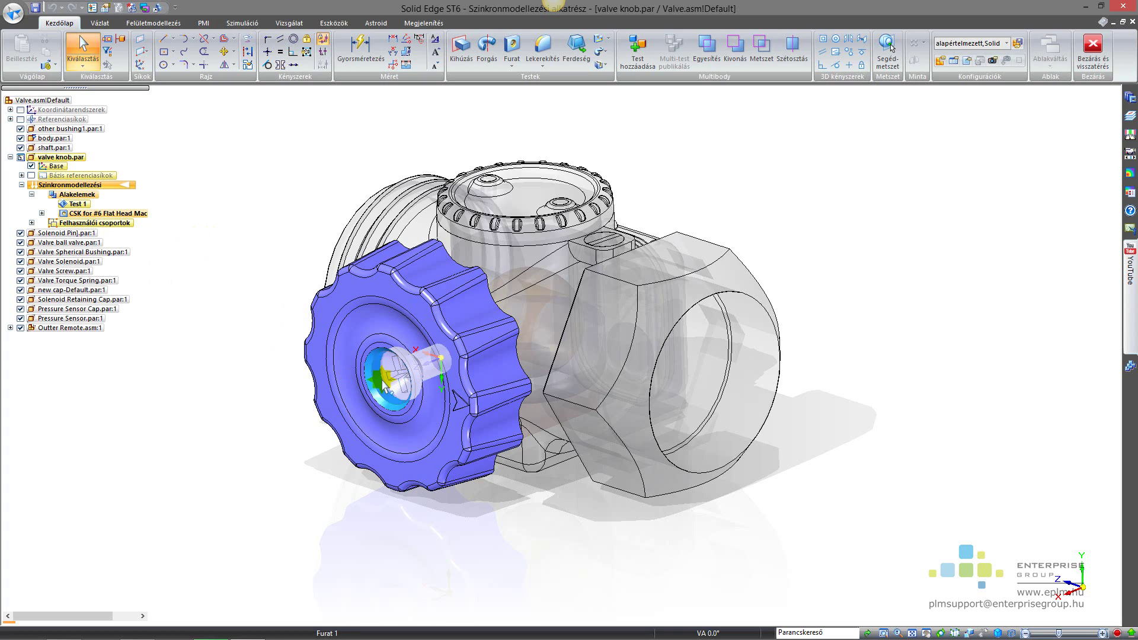
pyautogui.click(114, 216)
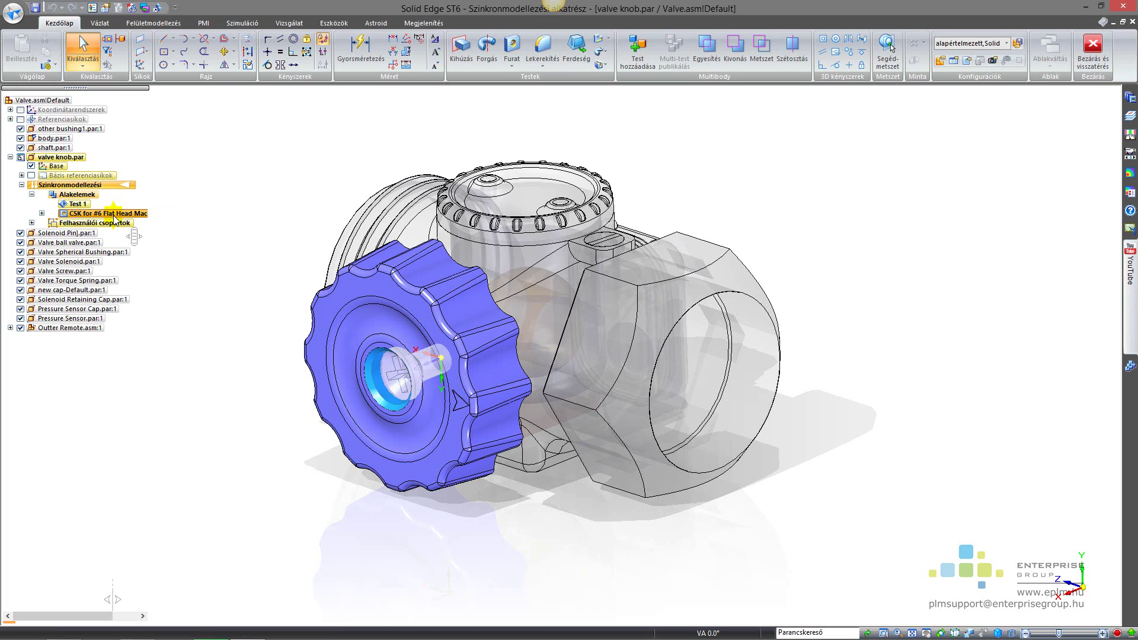
pyautogui.click(42, 213)
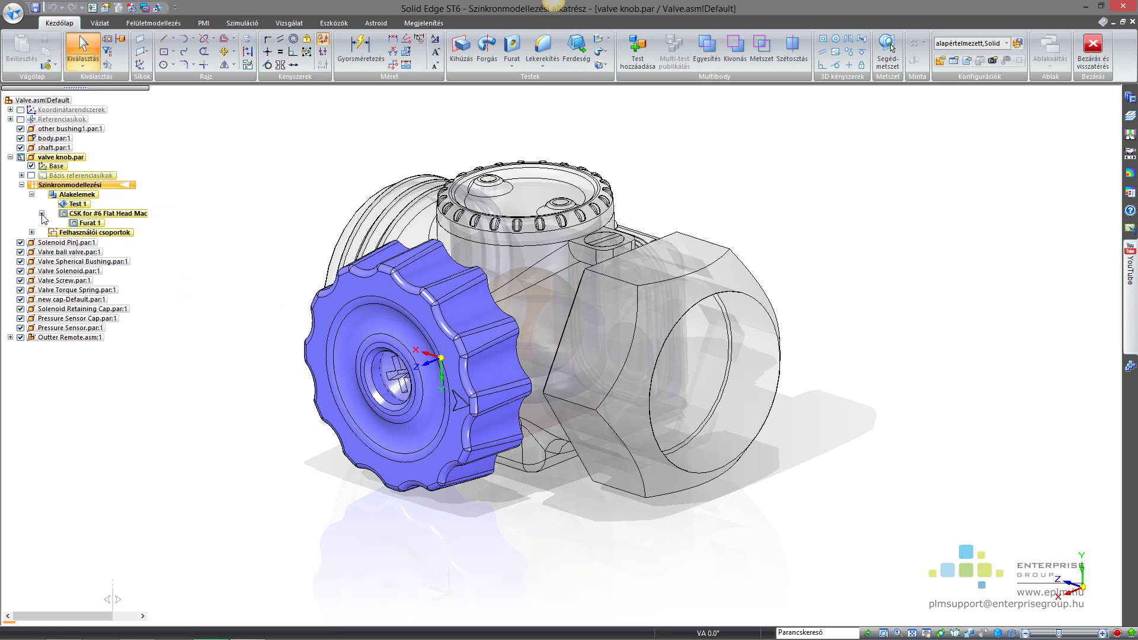
pyautogui.click(90, 223)
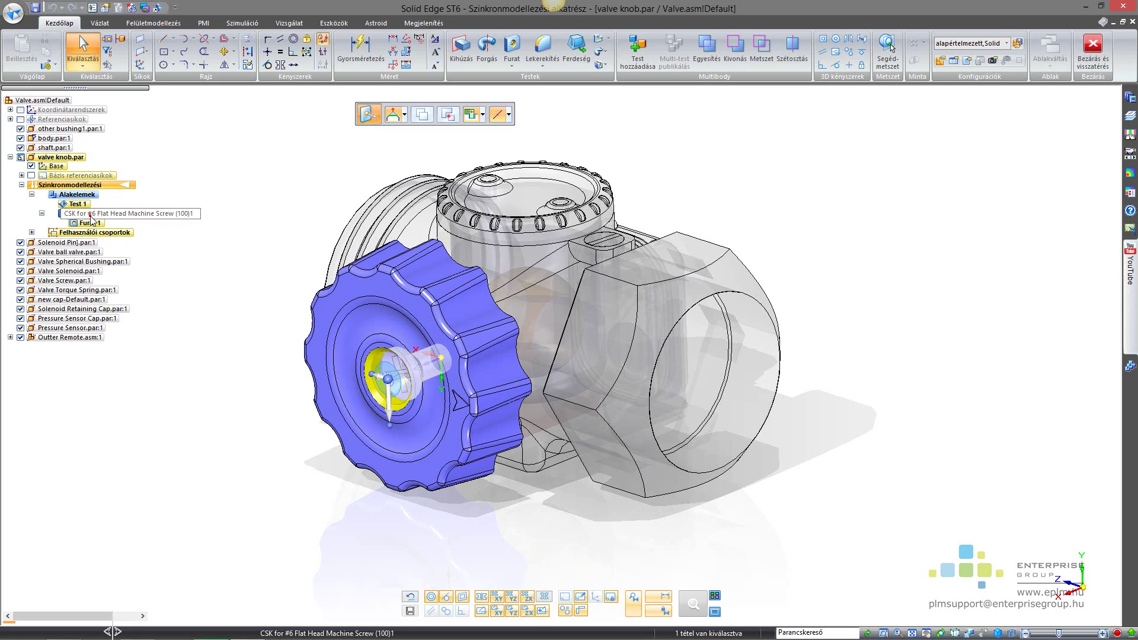
pyautogui.click(259, 277)
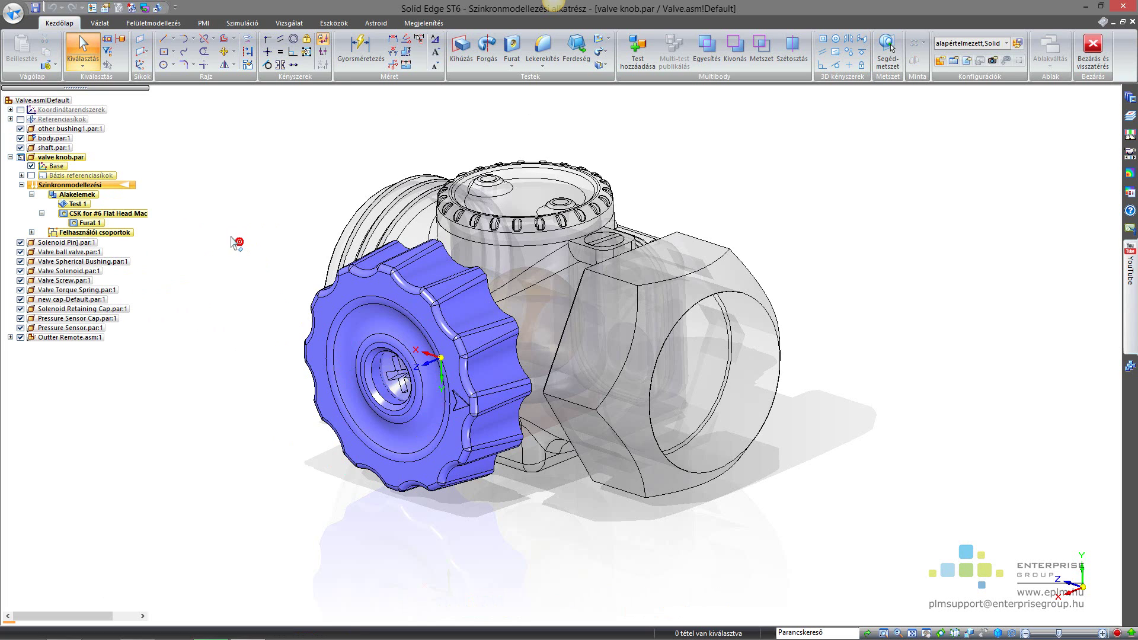
pyautogui.click(232, 169)
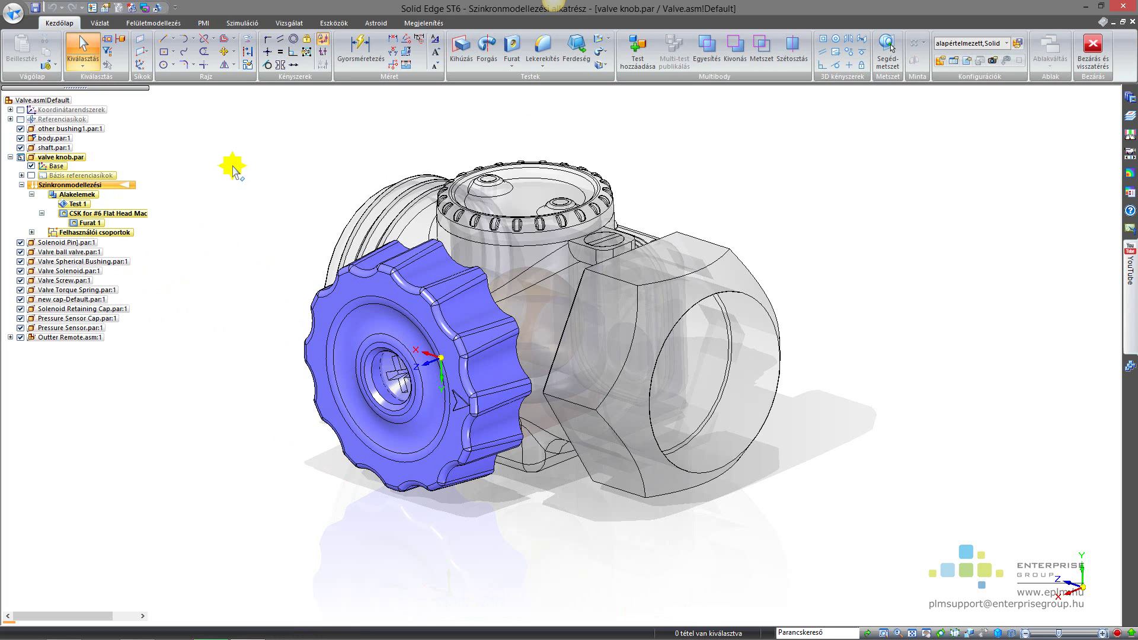
# Check the knob's Plastics:ABS material unchanged, then close and return to Valve.asm.
pyautogui.click(93, 7)
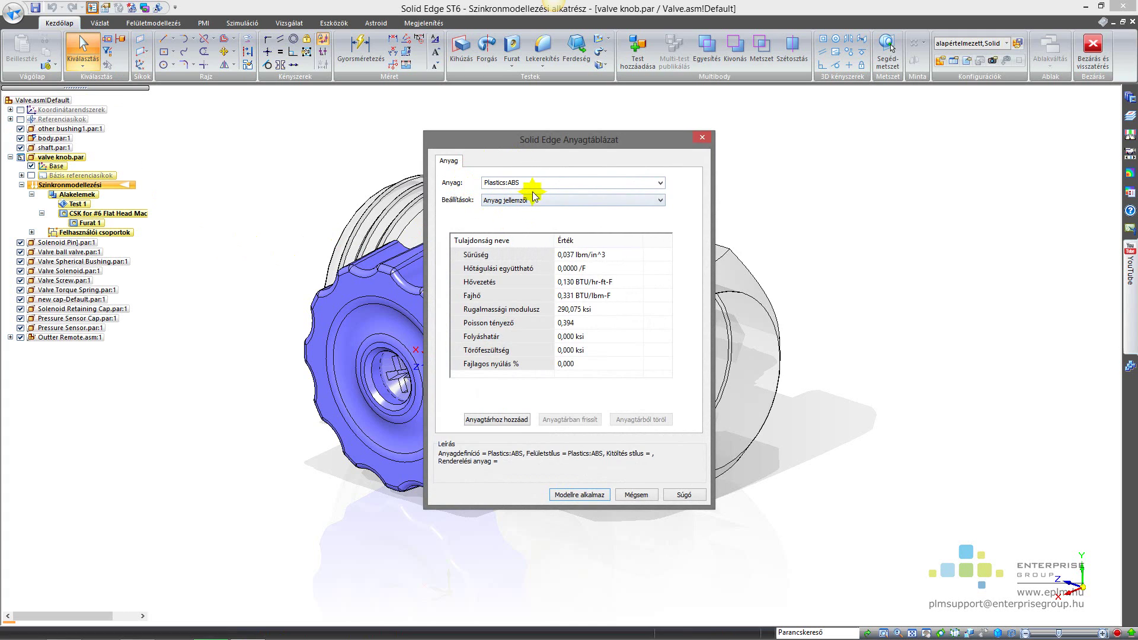
pyautogui.click(702, 140)
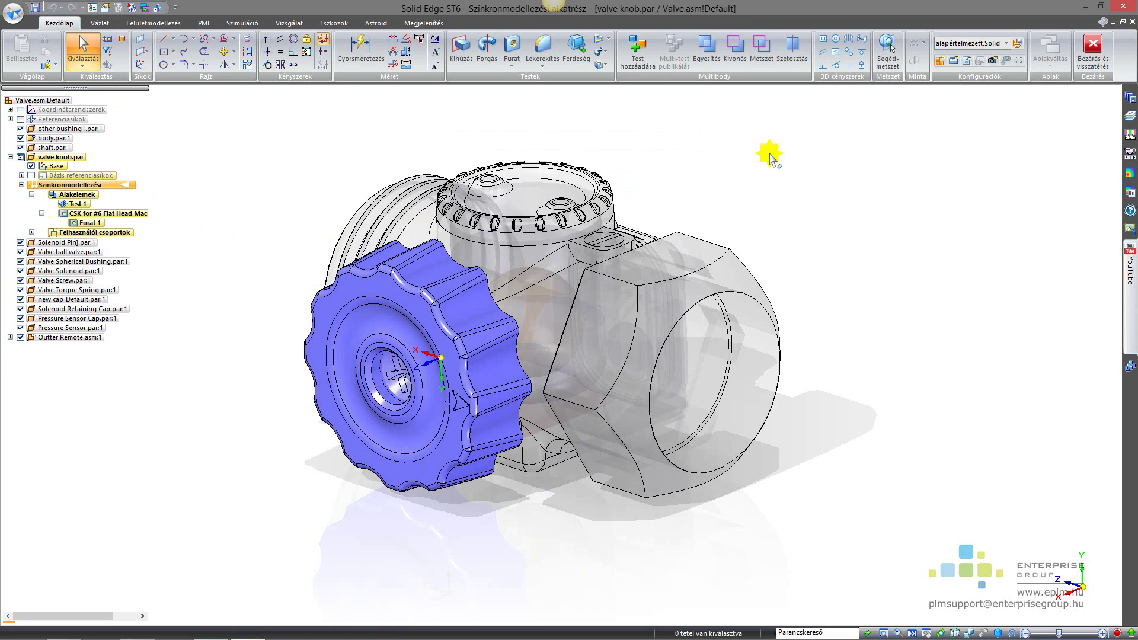
pyautogui.click(1092, 51)
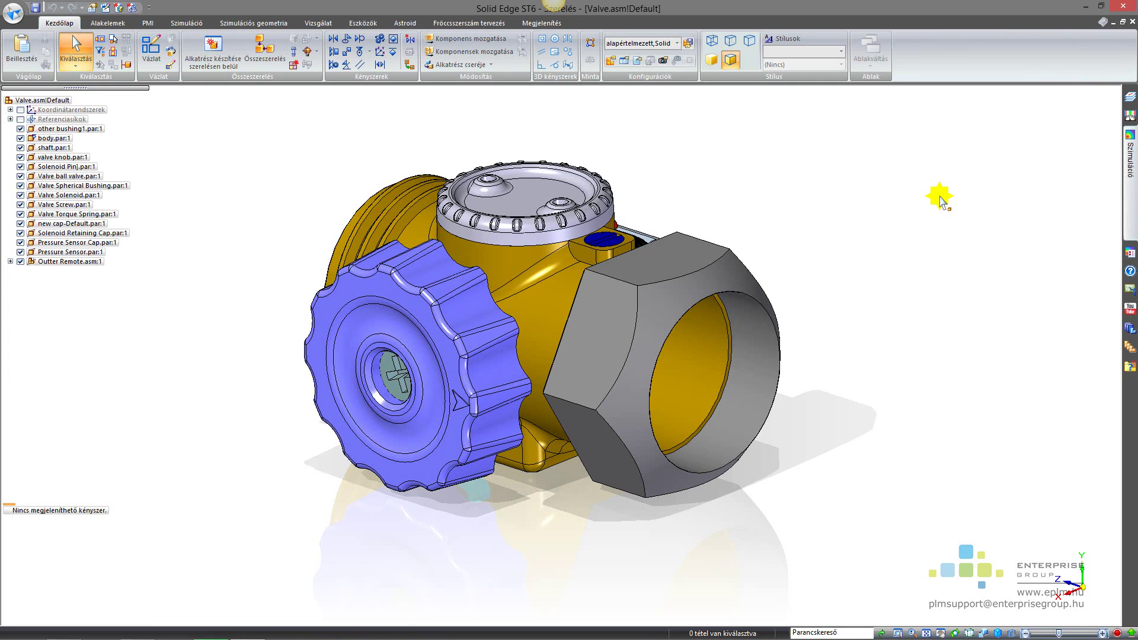
# Cycle the assembly family through Remote, Internal, Remote and Default, finishing on Internal.
pyautogui.click(1129, 349)
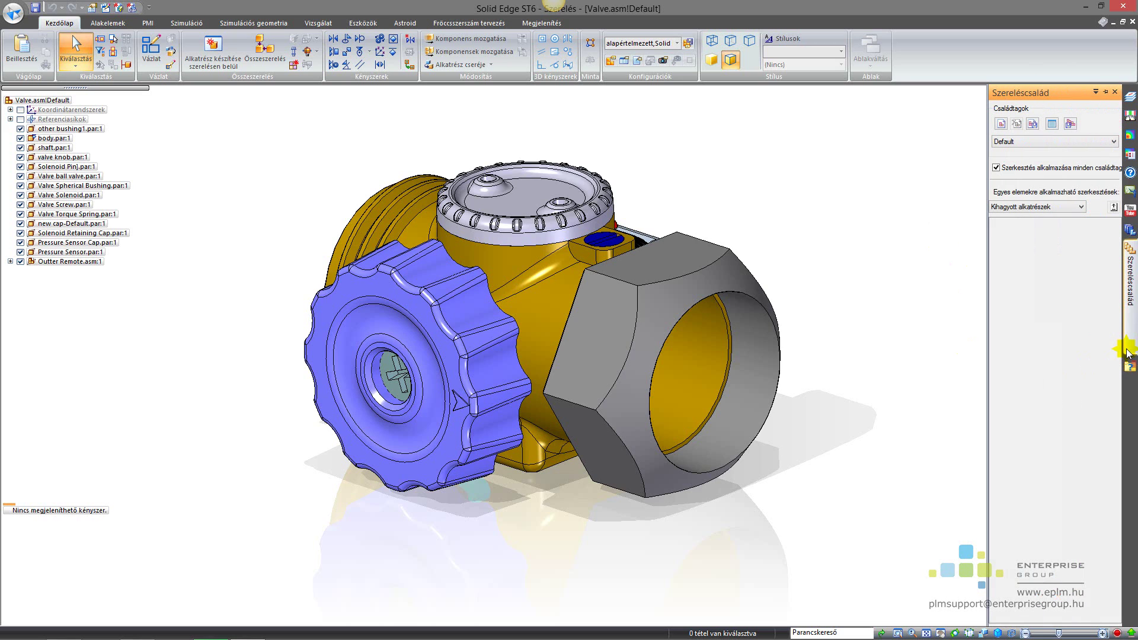
pyautogui.click(1069, 143)
pyautogui.click(1043, 160)
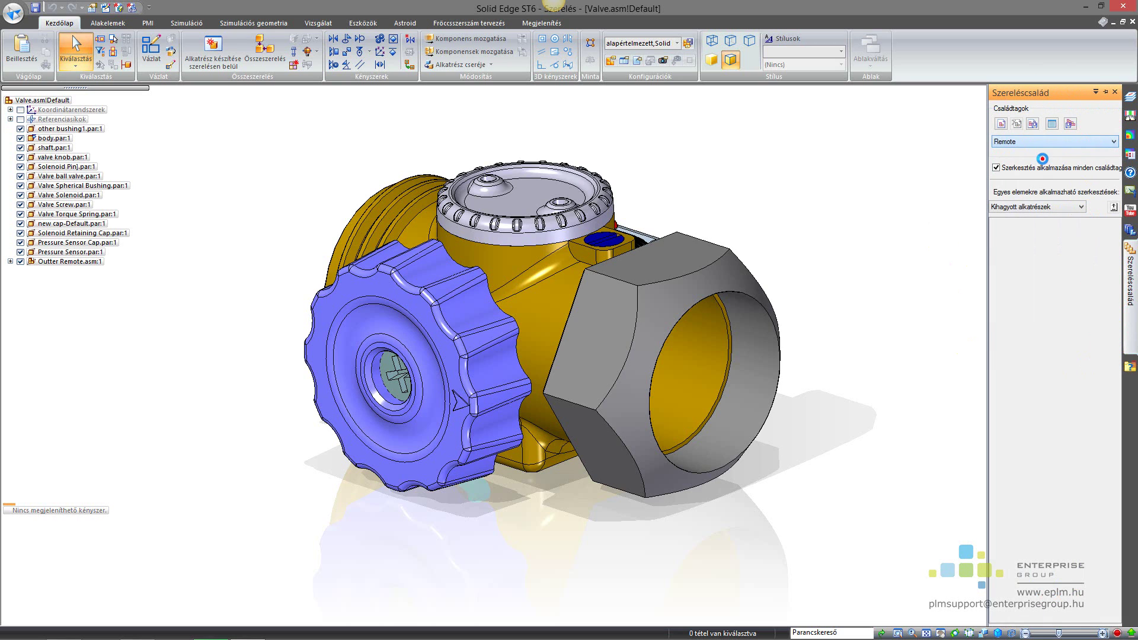
pyautogui.click(1057, 144)
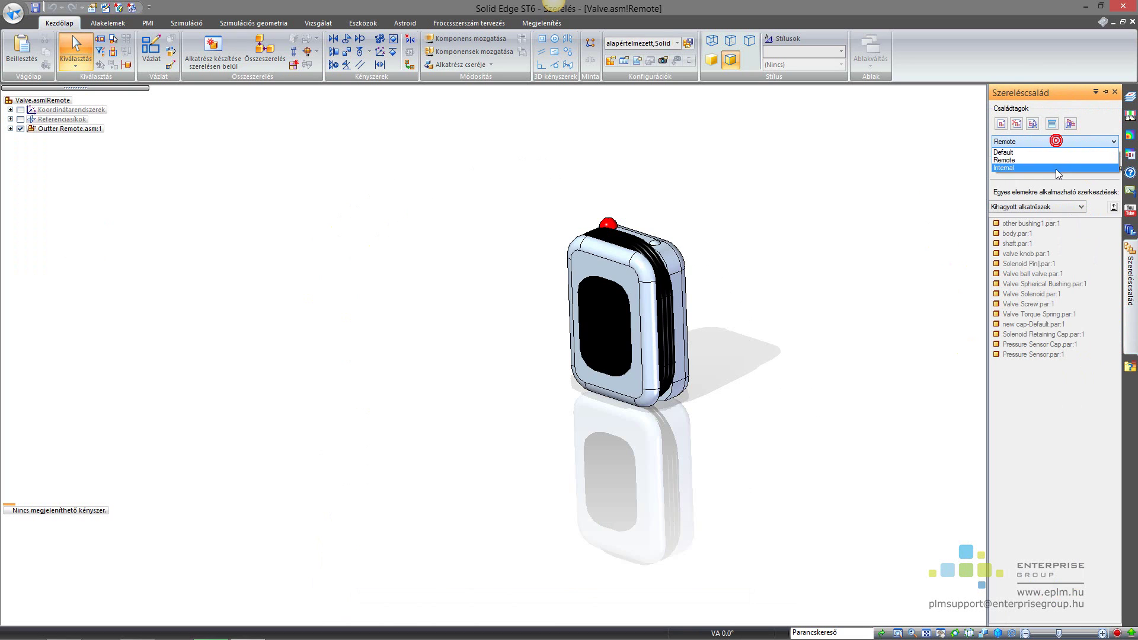
pyautogui.click(1058, 170)
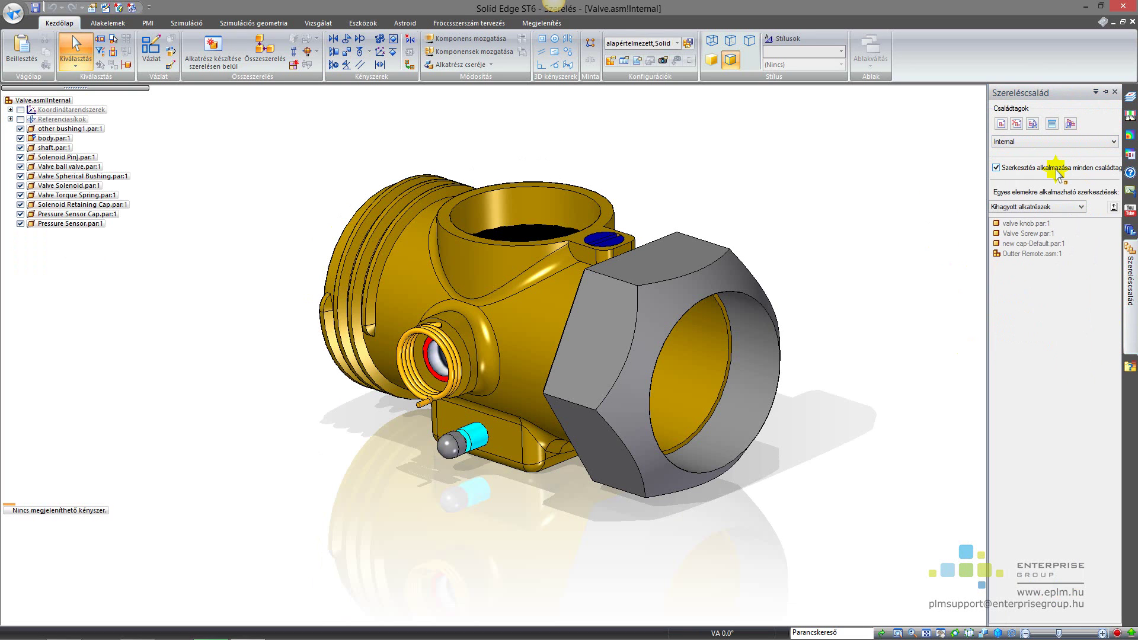
pyautogui.click(1055, 142)
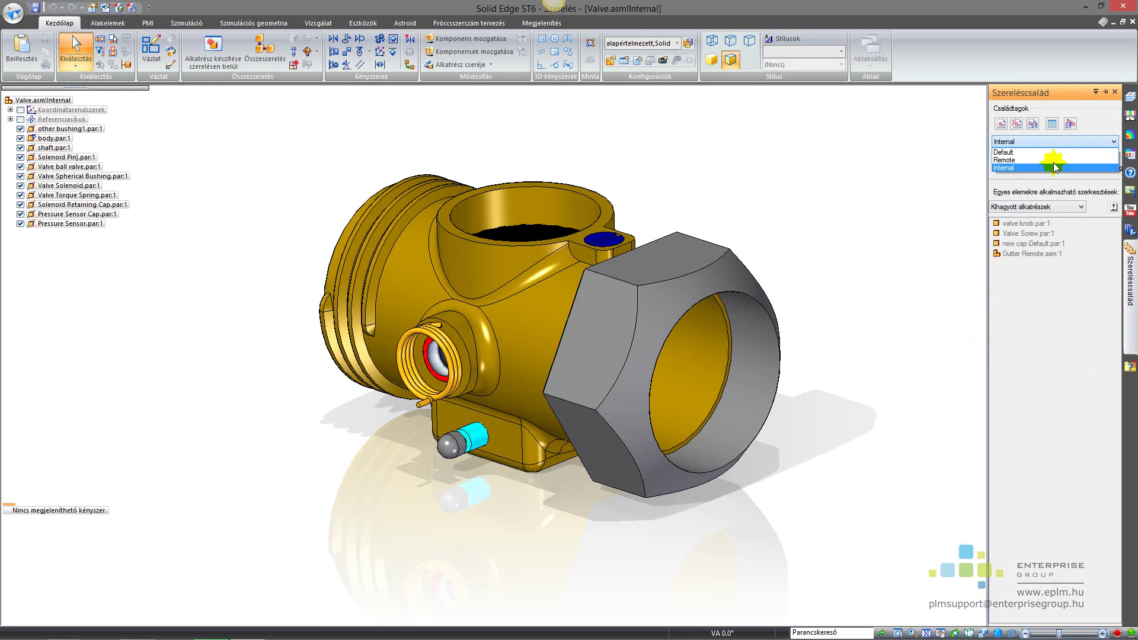
pyautogui.click(1054, 160)
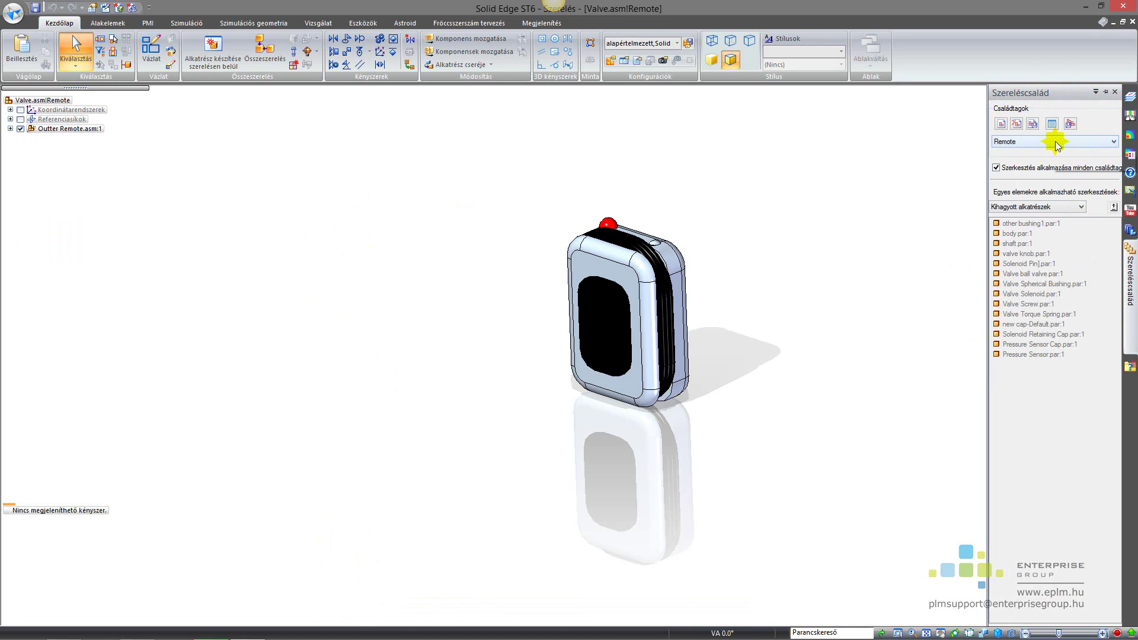
pyautogui.click(1056, 143)
pyautogui.click(1055, 151)
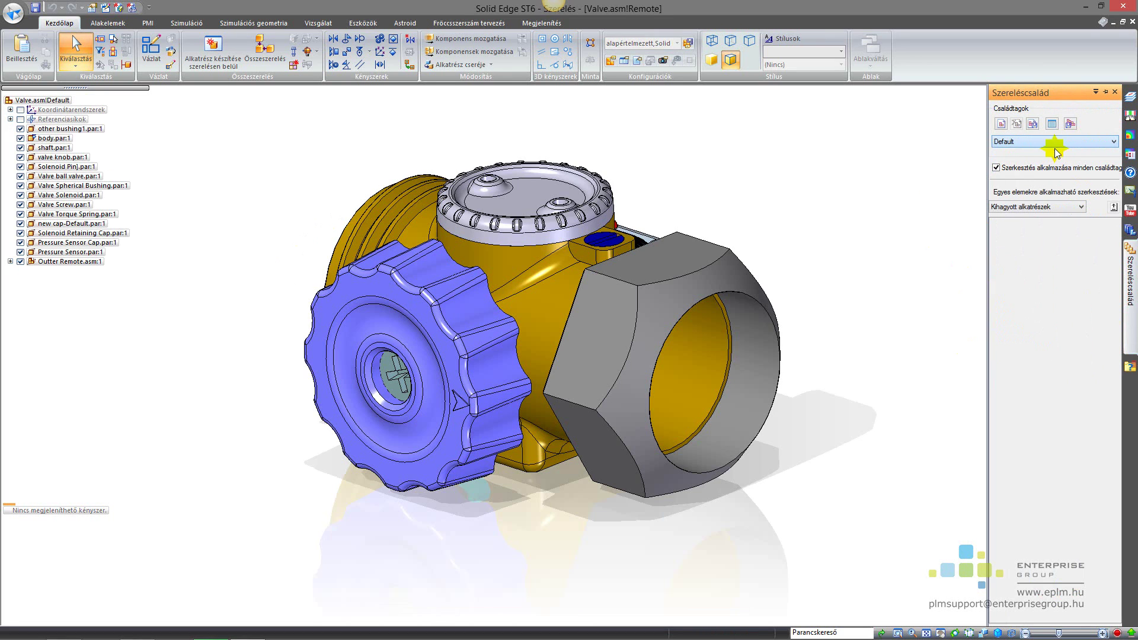
pyautogui.click(1055, 143)
pyautogui.click(1049, 173)
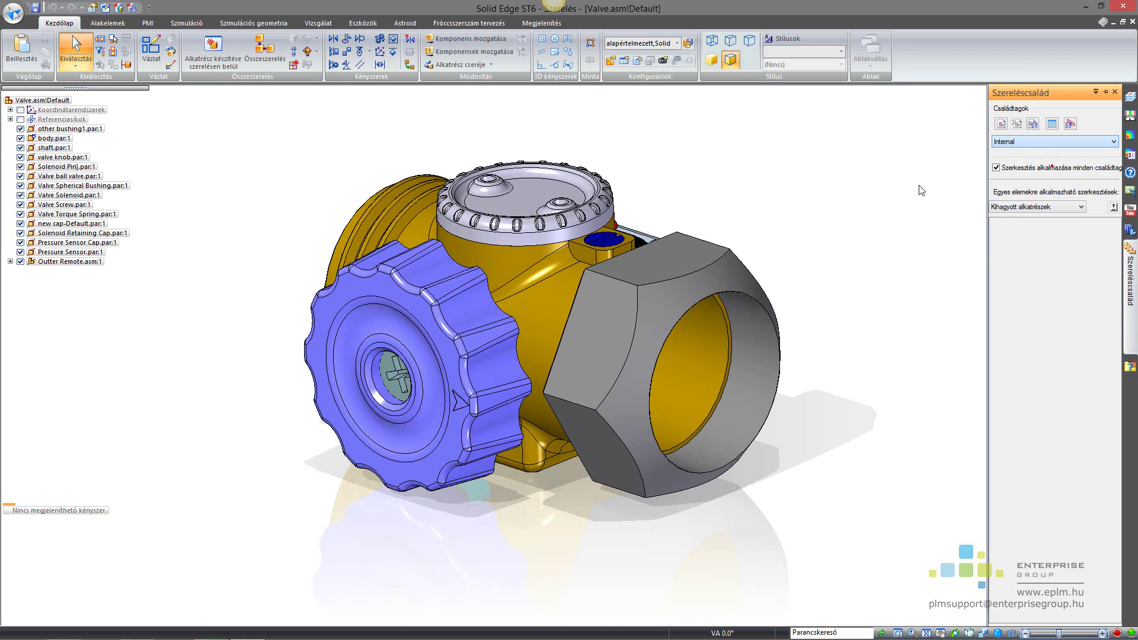
pyautogui.click(879, 197)
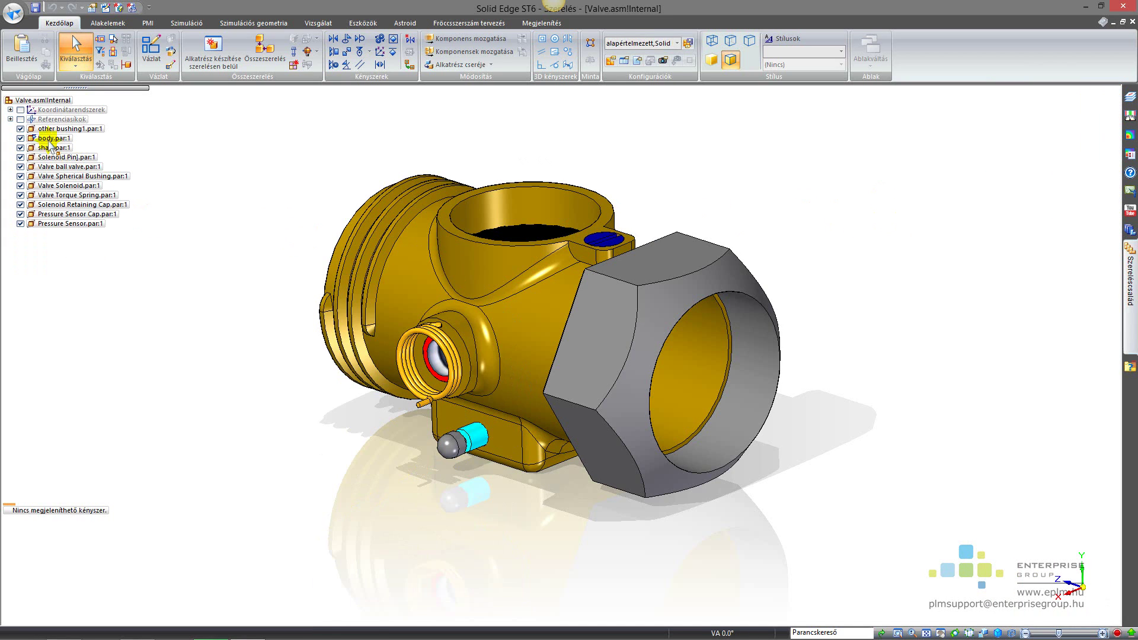
pyautogui.click(50, 140)
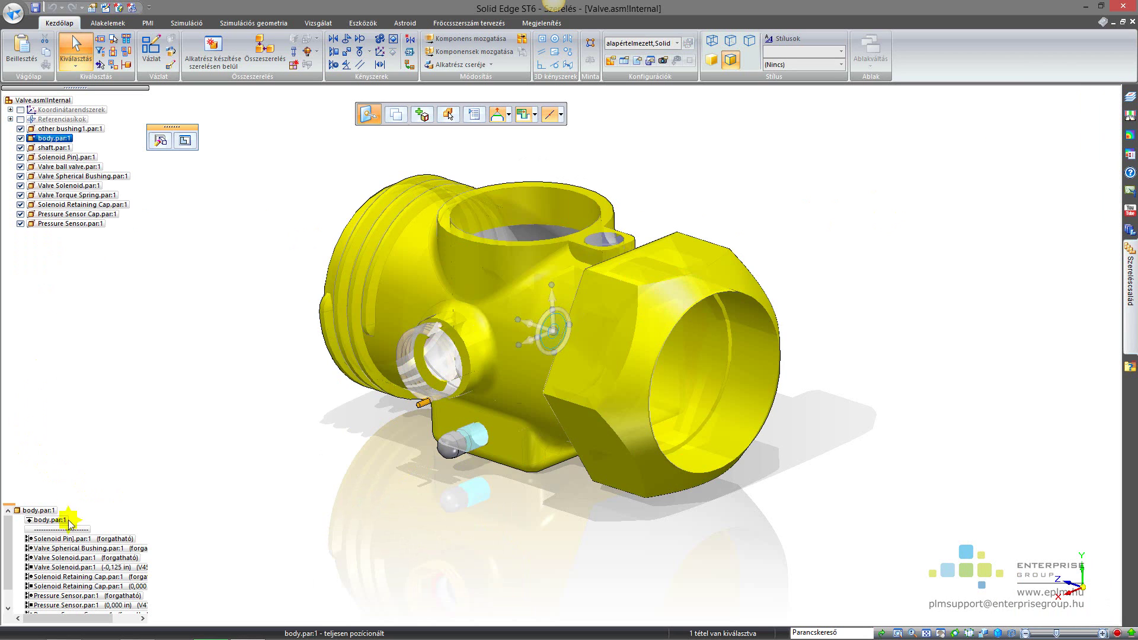
pyautogui.click(68, 596)
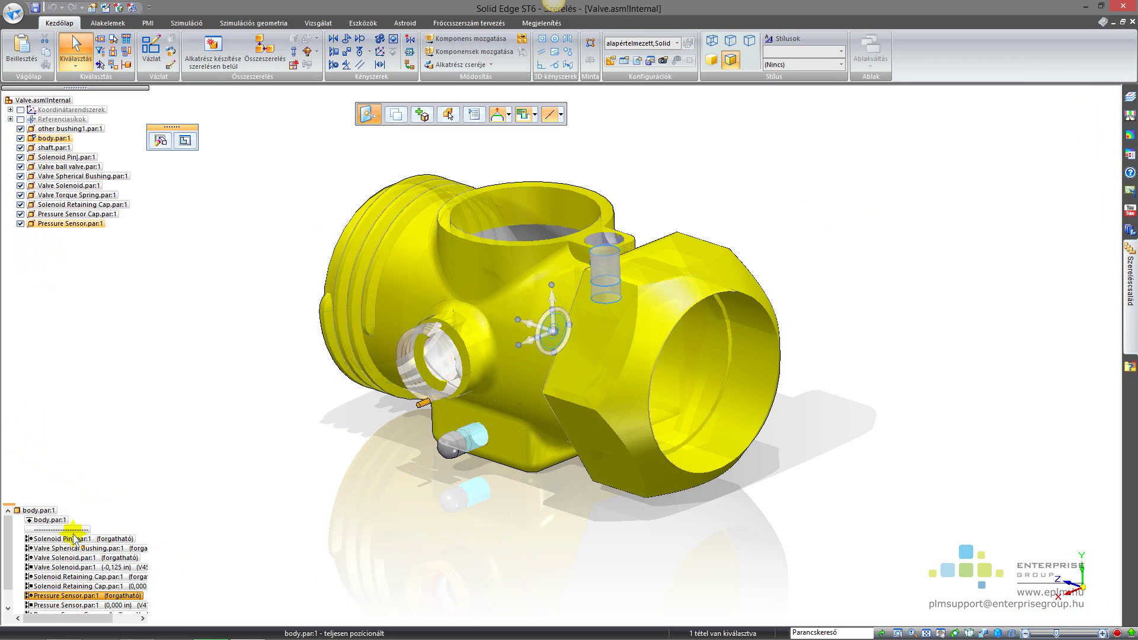
pyautogui.click(74, 587)
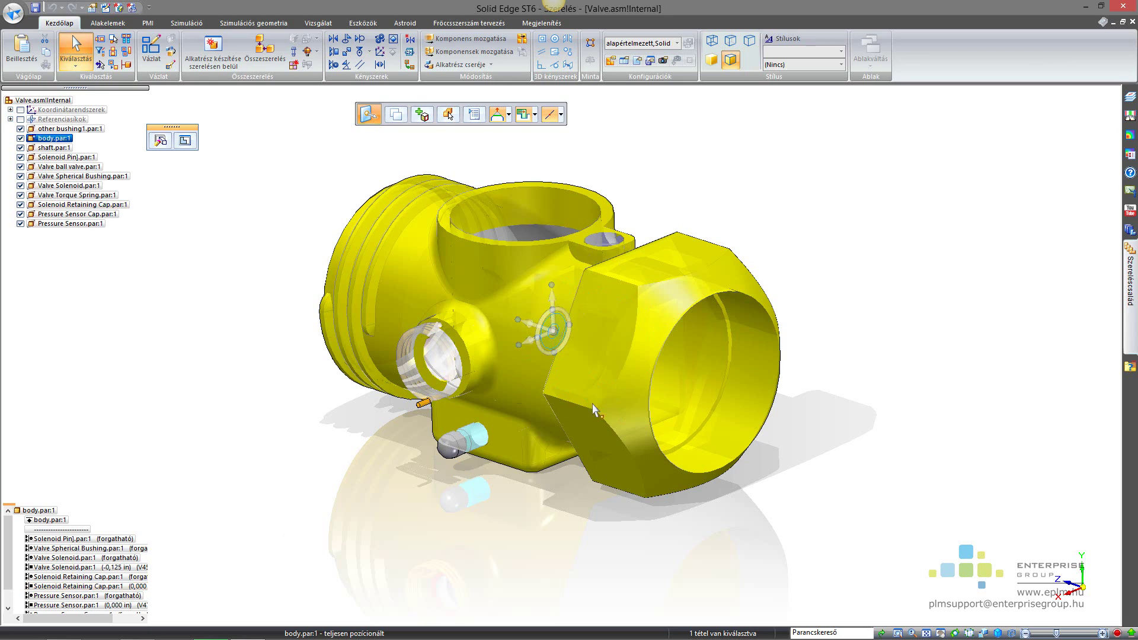
pyautogui.click(786, 209)
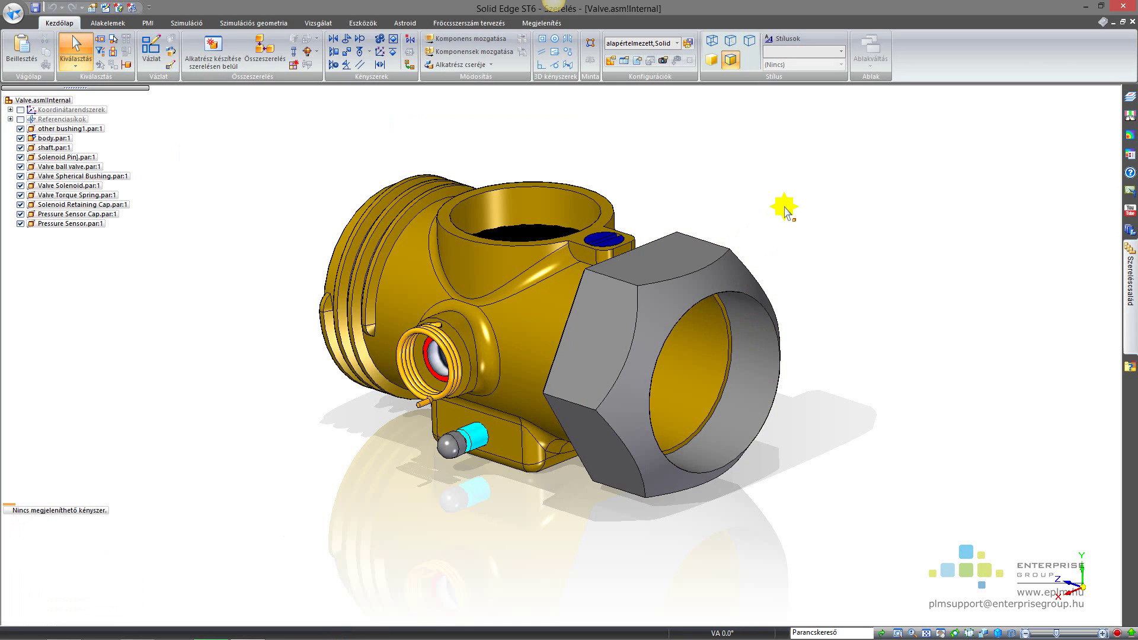
# Orbit to the body's back and move the mounting bracket end face with the steering wheel.
pyautogui.moveTo(786, 208)
pyautogui.mouseDown(button='middle')
pyautogui.moveTo(800, 190)
pyautogui.moveTo(820, 190)
pyautogui.moveTo(900, 237)
pyautogui.moveTo(870, 360)
pyautogui.moveTo(935, 363)
pyautogui.mouseUp(button='middle')
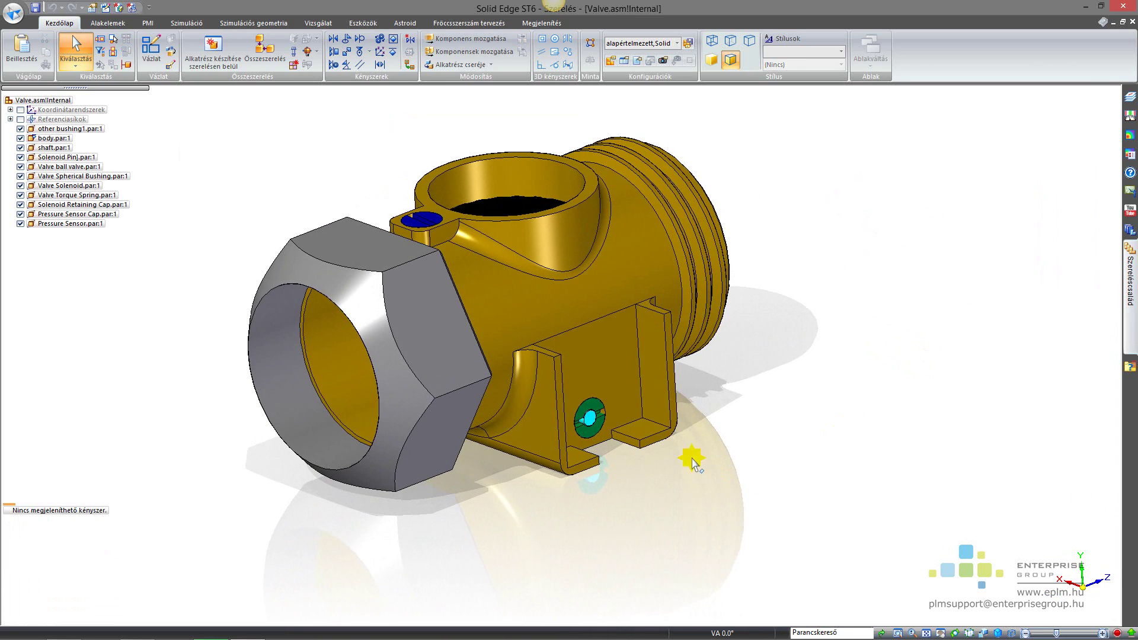
pyautogui.click(675, 422)
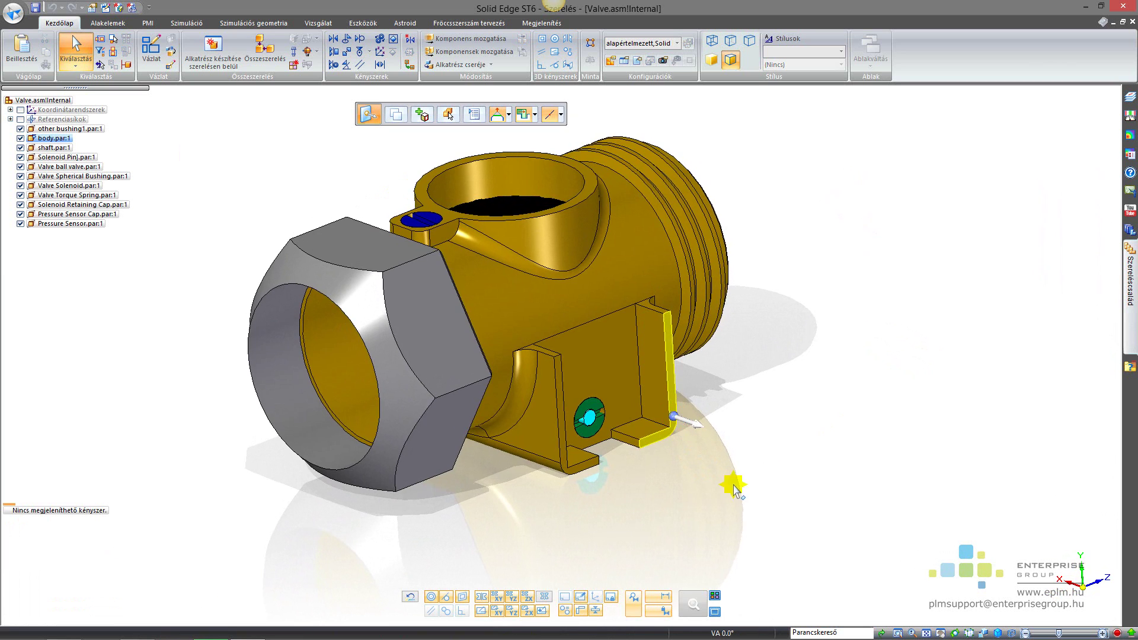
pyautogui.click(672, 394)
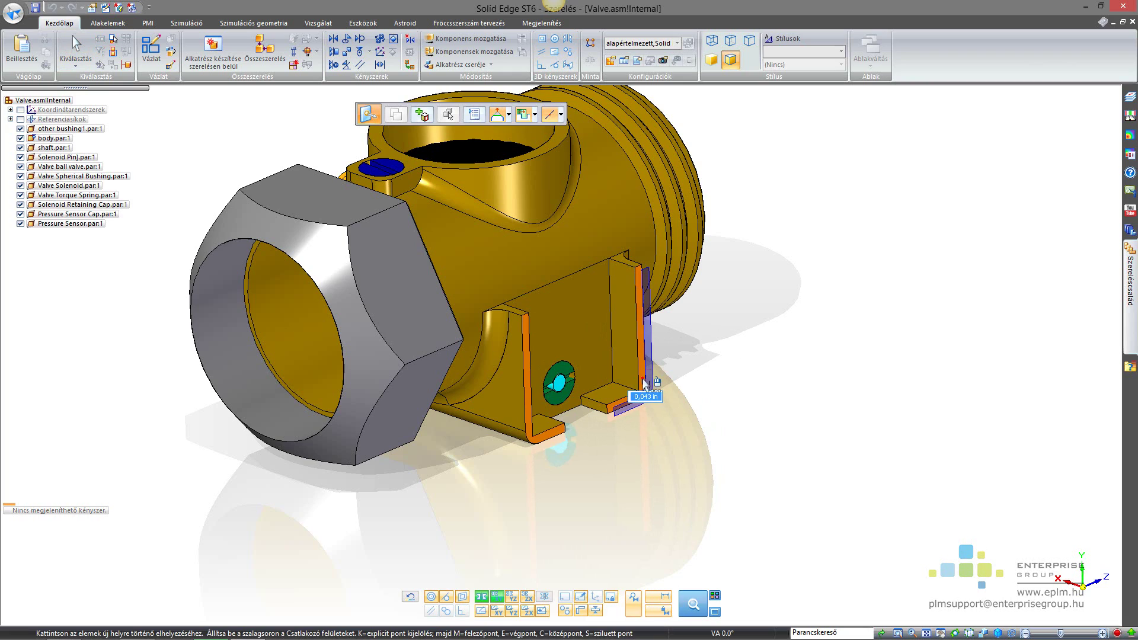
pyautogui.click(642, 378)
pyautogui.click(802, 406)
pyautogui.moveTo(1012, 281)
pyautogui.mouseDown(button='middle')
pyautogui.moveTo(224, 185)
pyautogui.moveTo(891, 205)
pyautogui.mouseUp(button='middle')
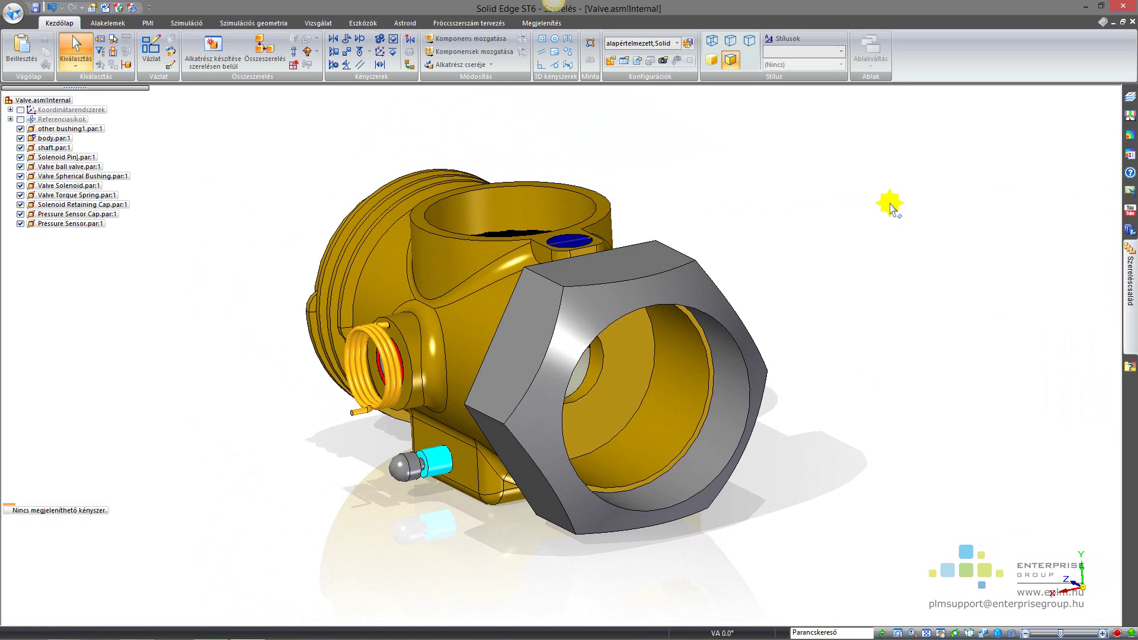